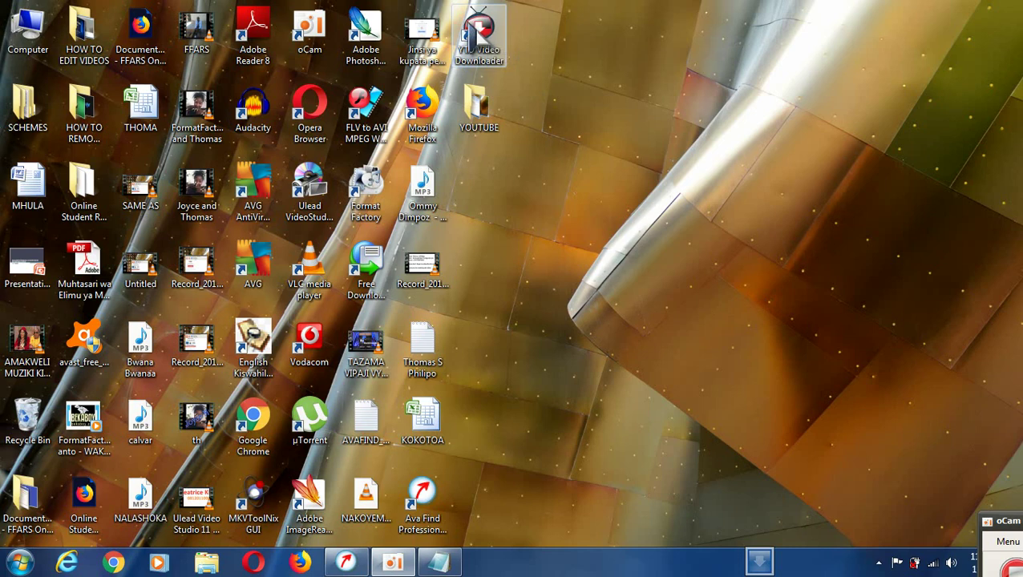
# Move the YTD Video Downloader shortcut below the YOUTUBE folder on the desktop.
pyautogui.moveTo(477, 25); pyautogui.dragTo(606, 144)
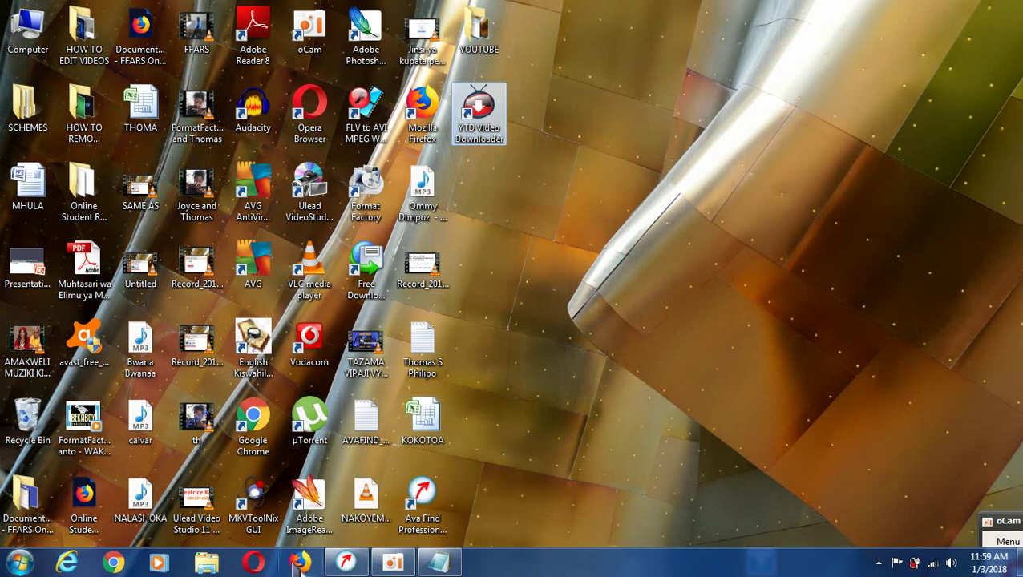
pyautogui.click(309, 565)
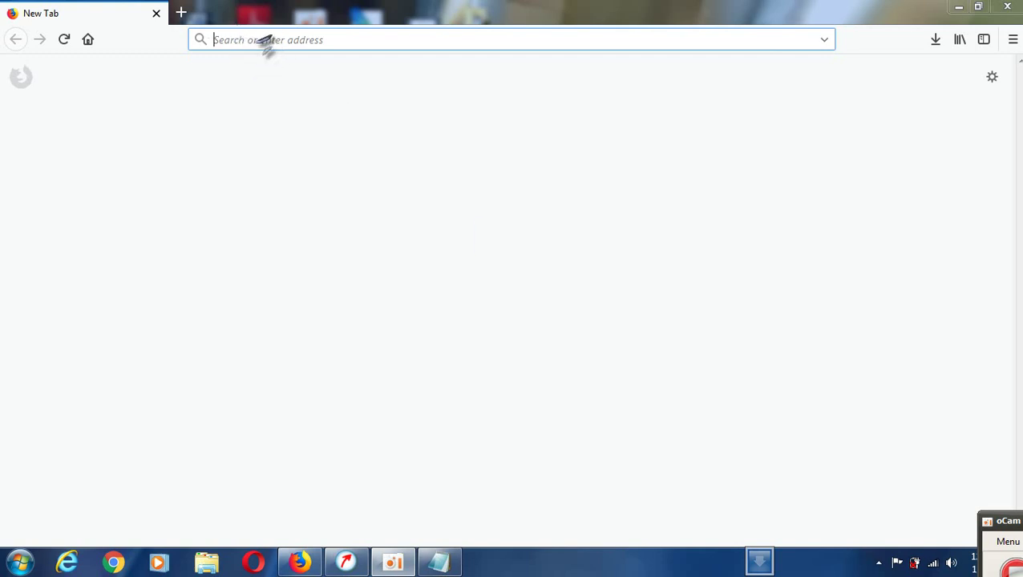
pyautogui.click(343, 39)
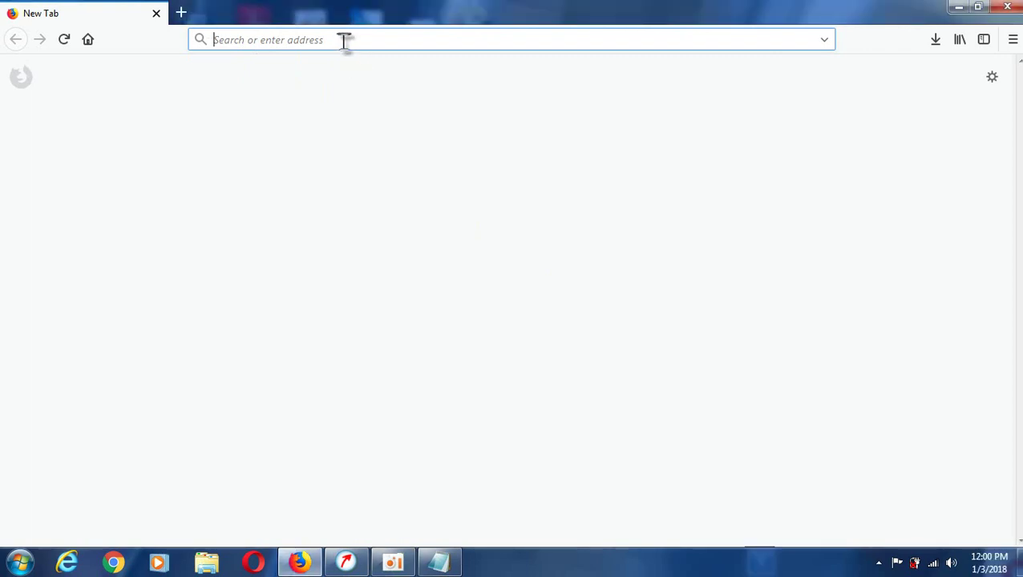
pyautogui.write('w')
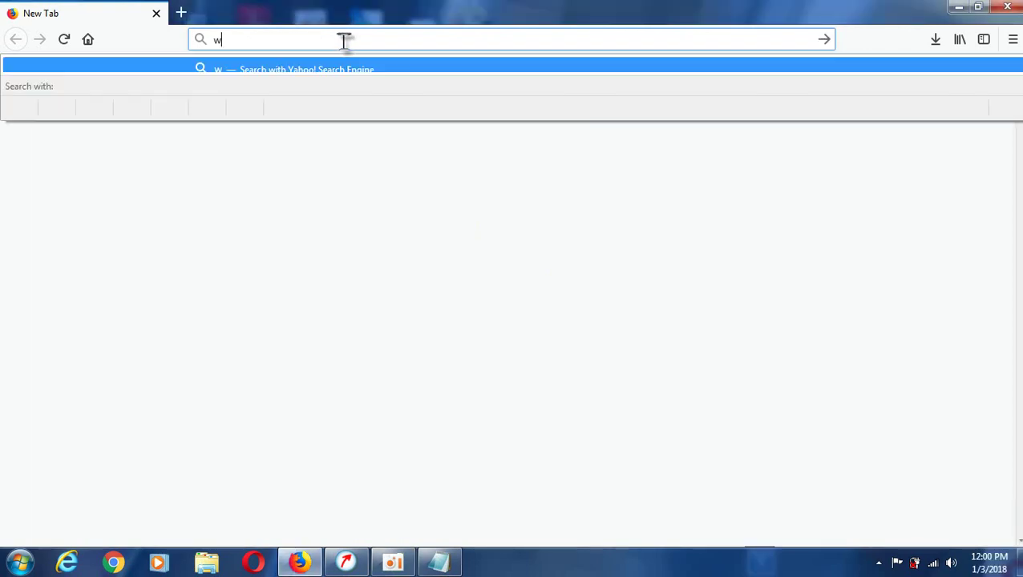
pyautogui.write('ww')
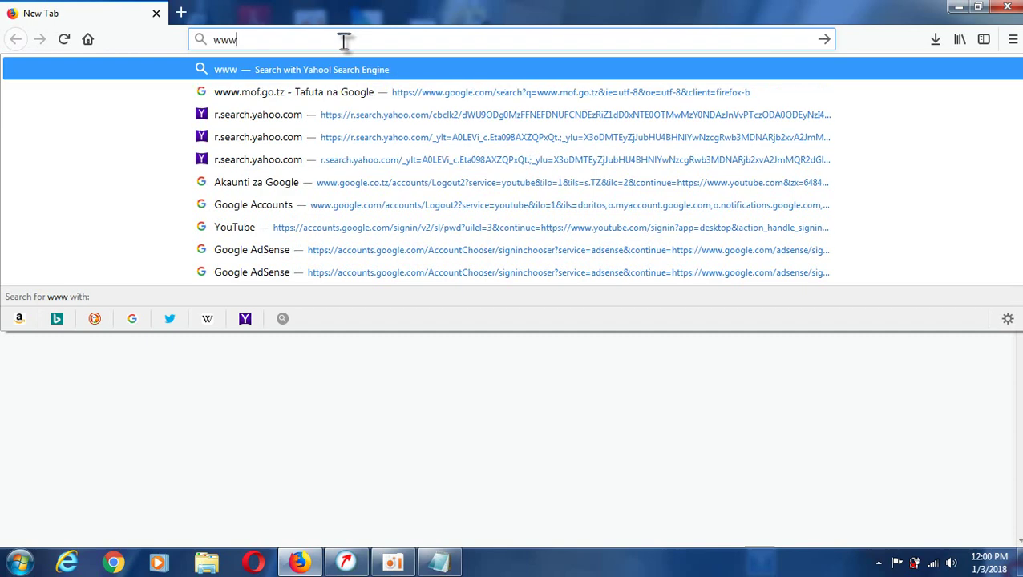
pyautogui.write('.')
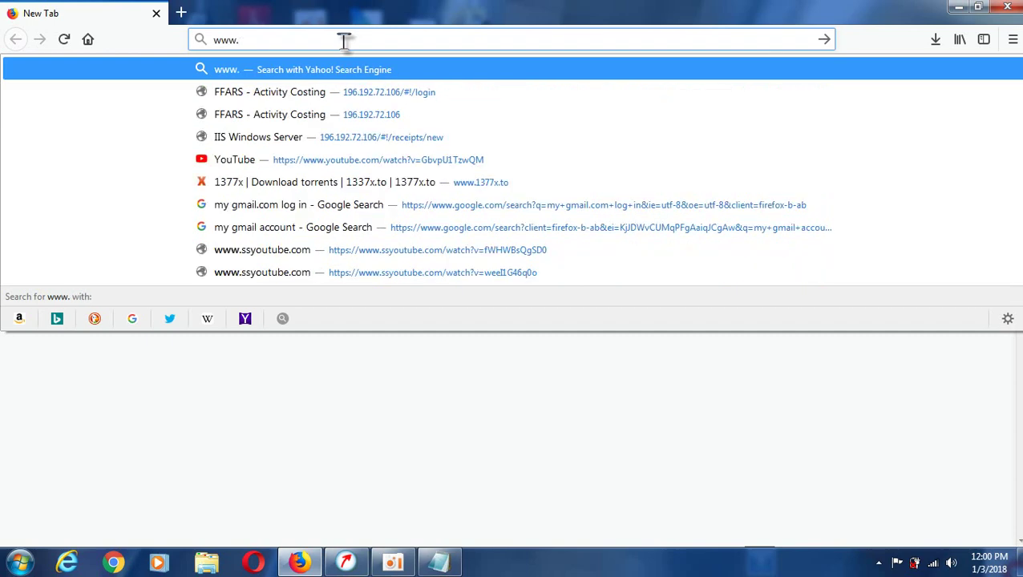
pyautogui.write('youtube.com/')
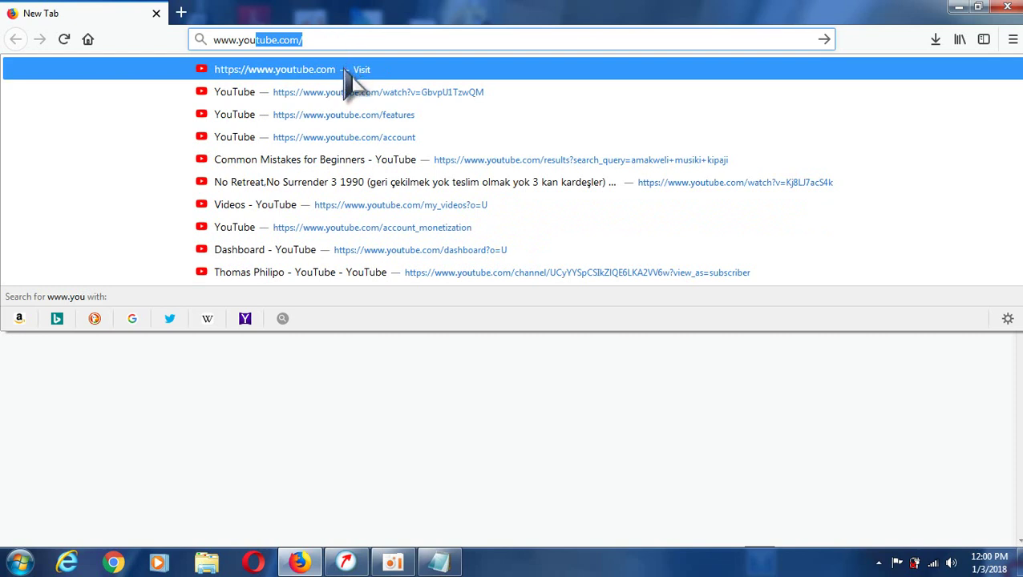
pyautogui.click(346, 70)
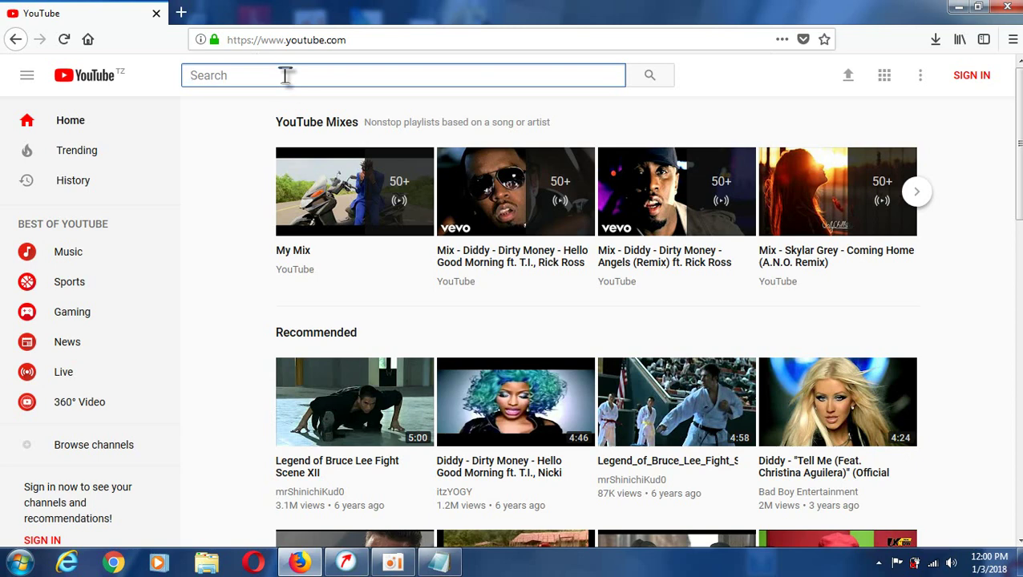
# Search YouTube for "wimbo wa taifa tanzania", then open the video "Wimbo wa Taifa la Tanzania" and pause it.
pyautogui.write('wimbo')
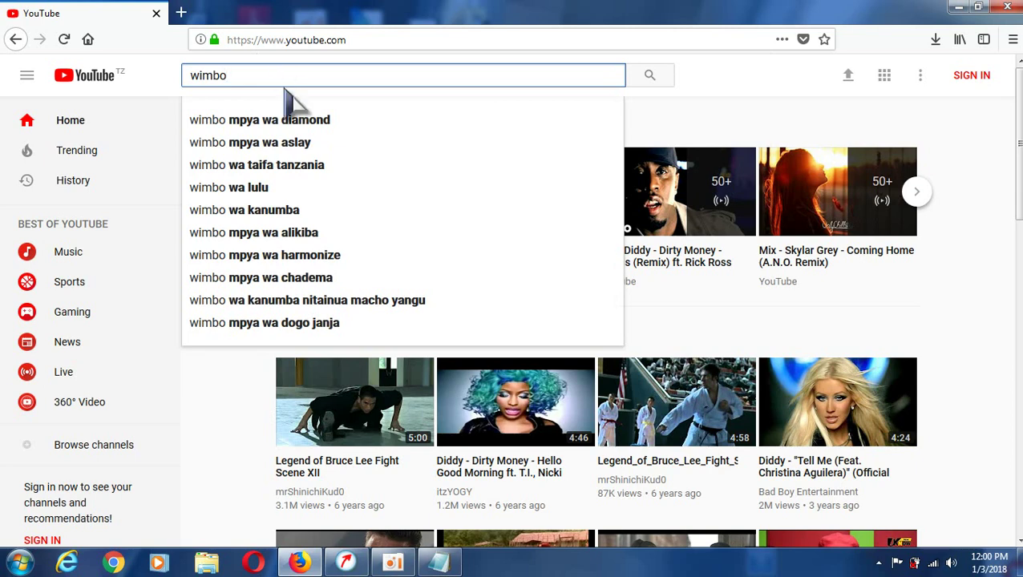
pyautogui.click(291, 168)
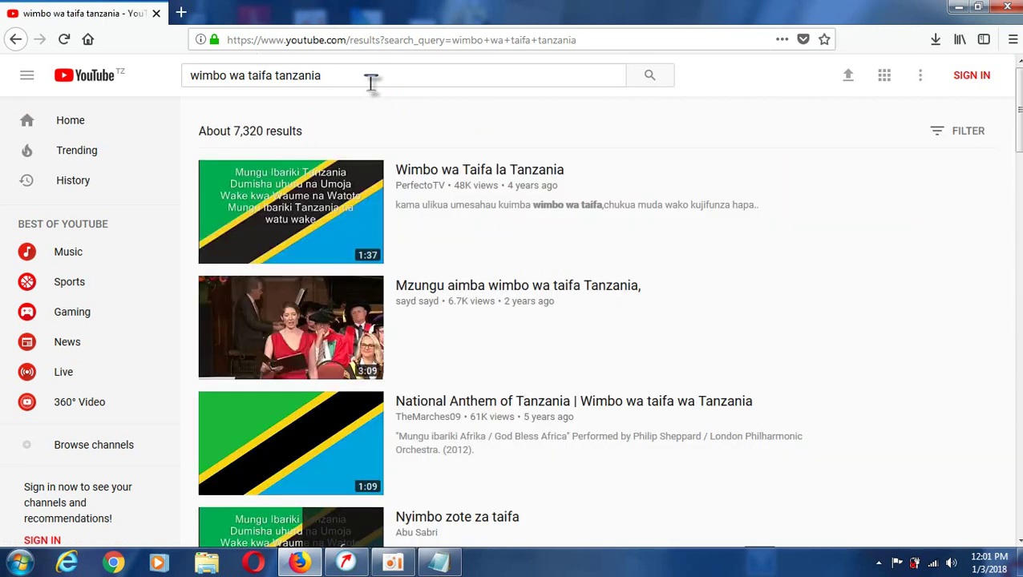
pyautogui.click(317, 192)
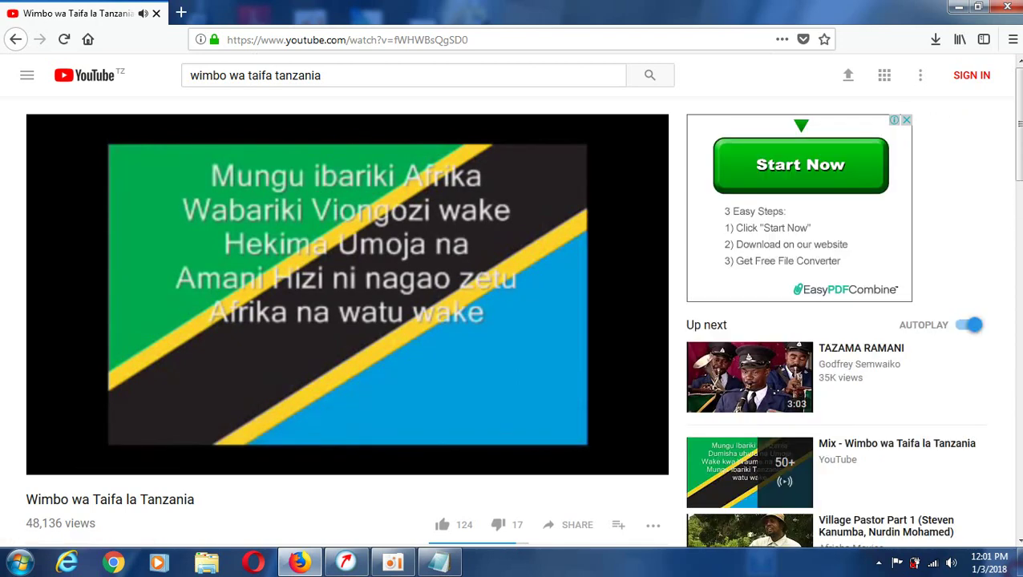
pyautogui.moveTo(336, 358)
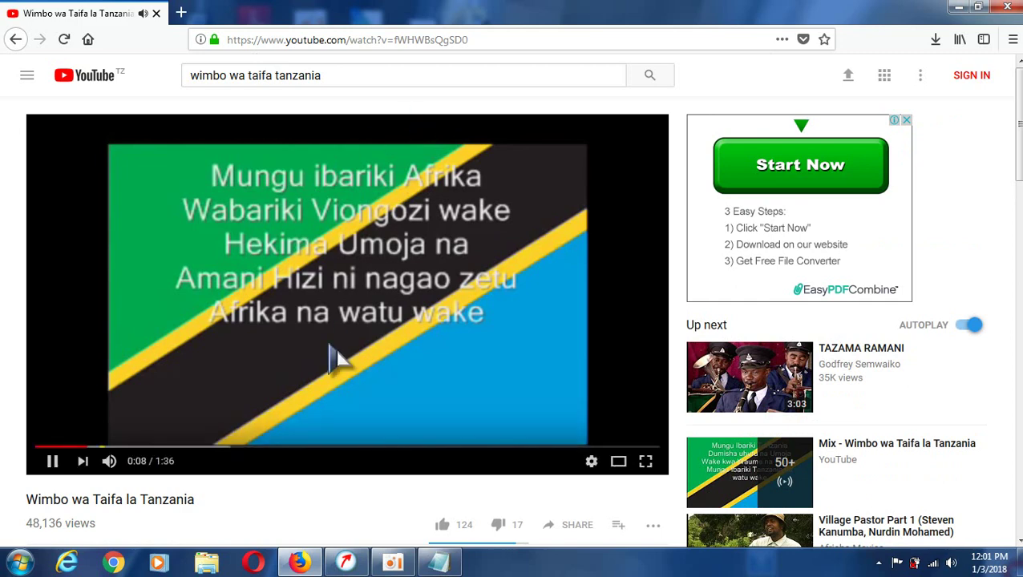
pyautogui.click(52, 461)
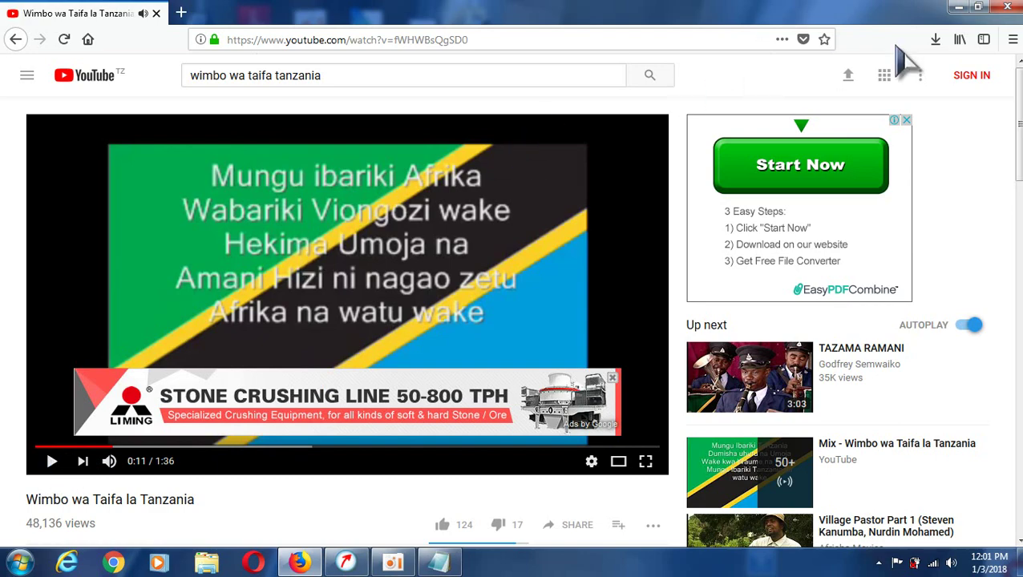
# Minimize the browser and launch YTD Video Downloader from the desktop, postponing its update.
pyautogui.click(959, 8)
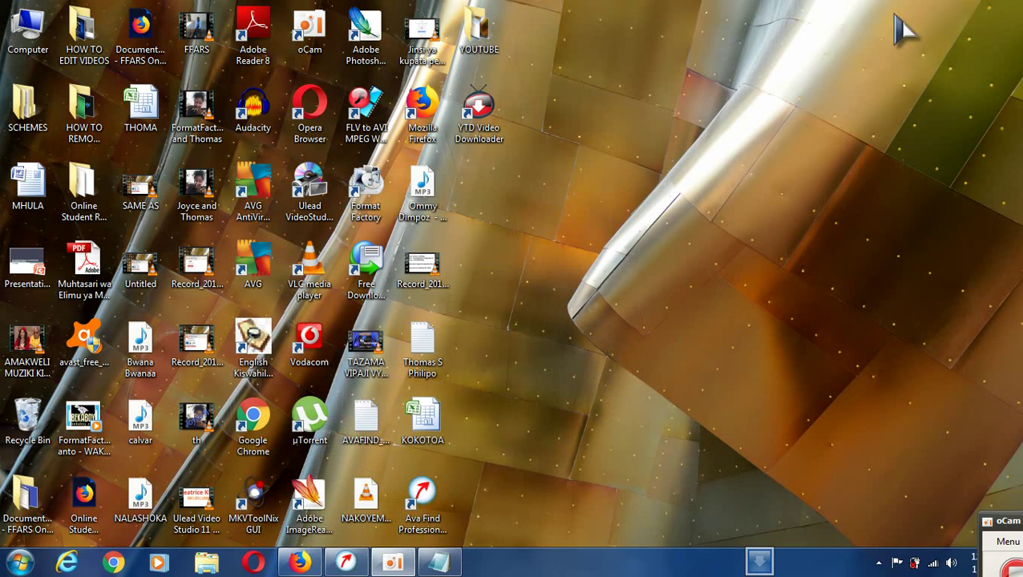
pyautogui.doubleClick(491, 113)
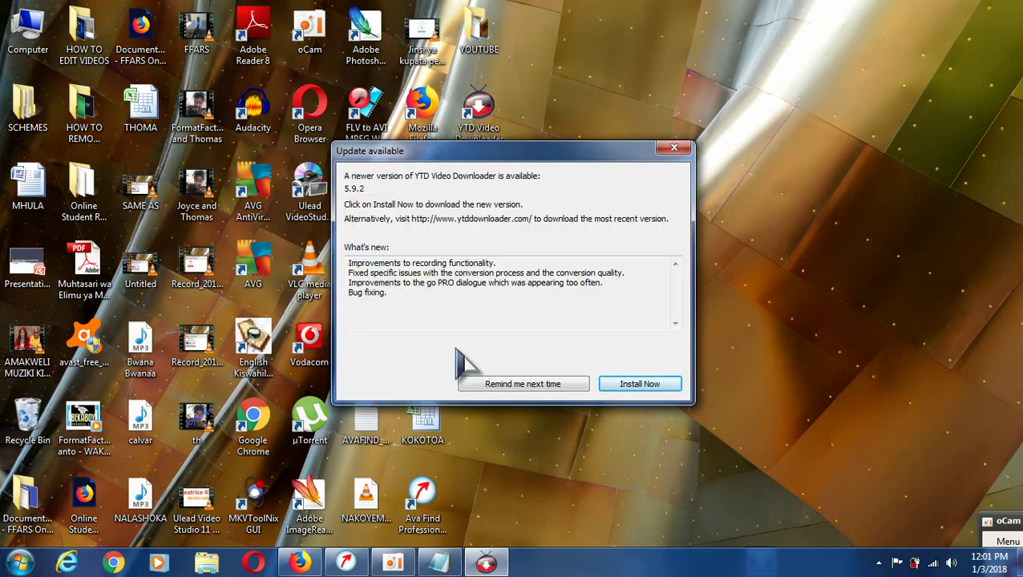
pyautogui.click(514, 387)
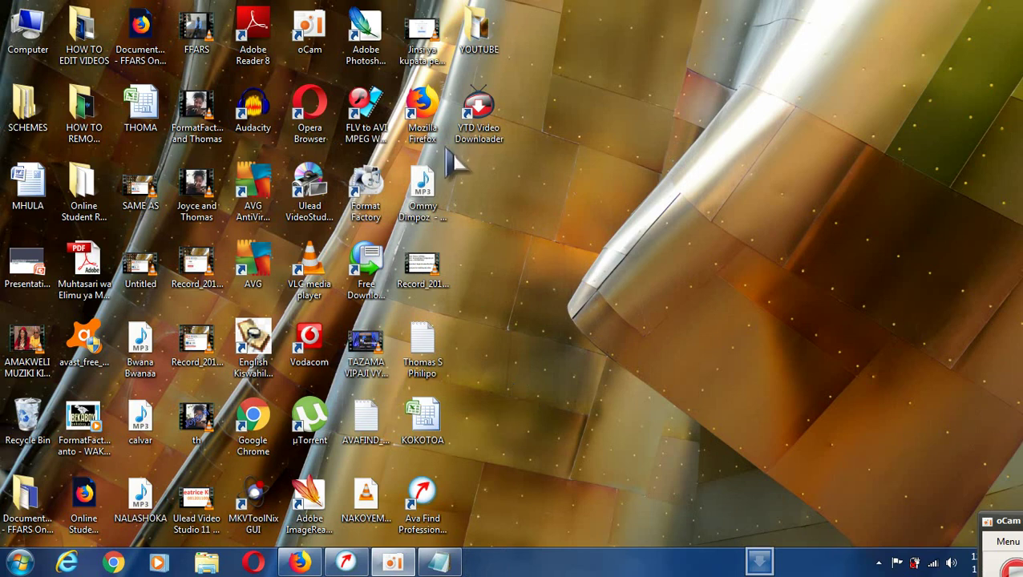
pyautogui.doubleClick(481, 120)
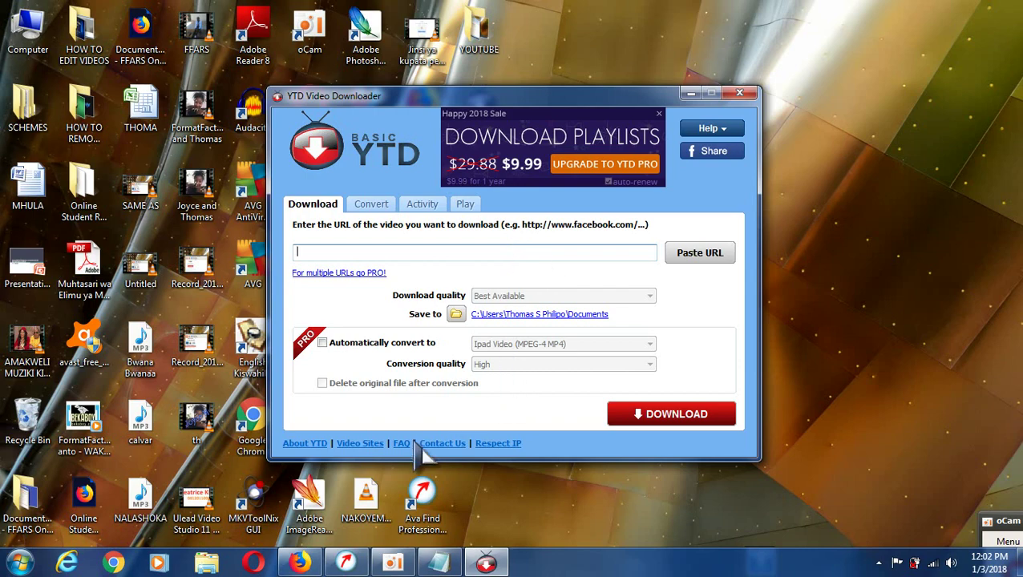
# Copy the web address of the paused YouTube video in Firefox and paste it as the download URL in YTD Video Downloader.
pyautogui.click(305, 564)
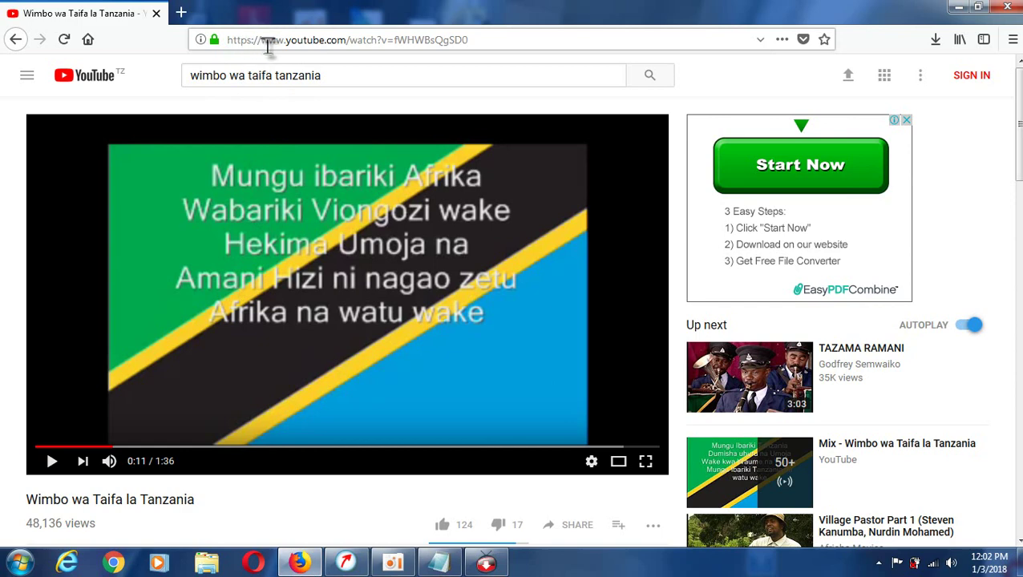
pyautogui.click(350, 40)
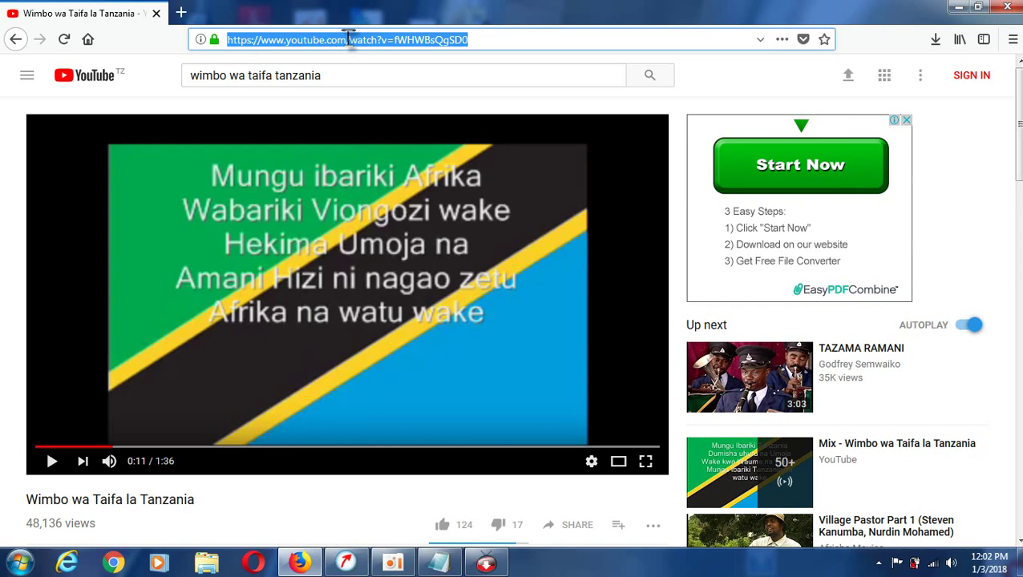
pyautogui.click(506, 39)
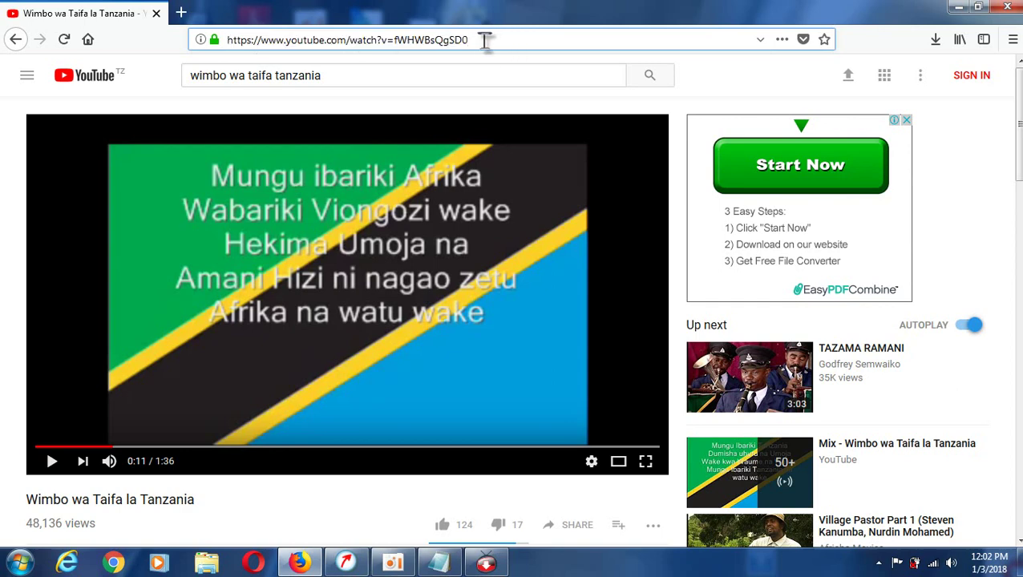
pyautogui.moveTo(469, 40); pyautogui.dragTo(224, 41)
pyautogui.hotkey('ctrl', 'c')
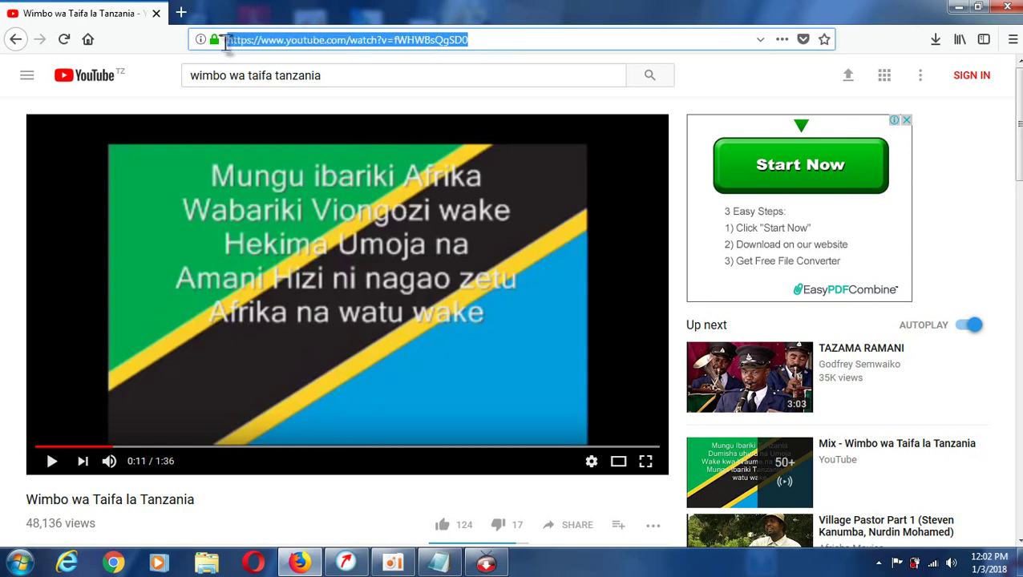
pyautogui.rightClick(291, 40)
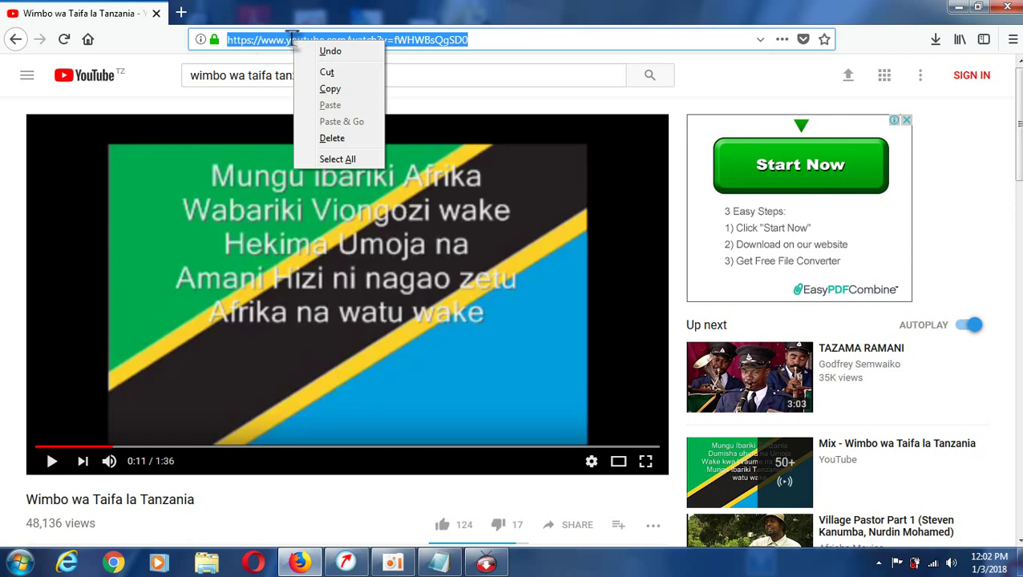
pyautogui.click(330, 89)
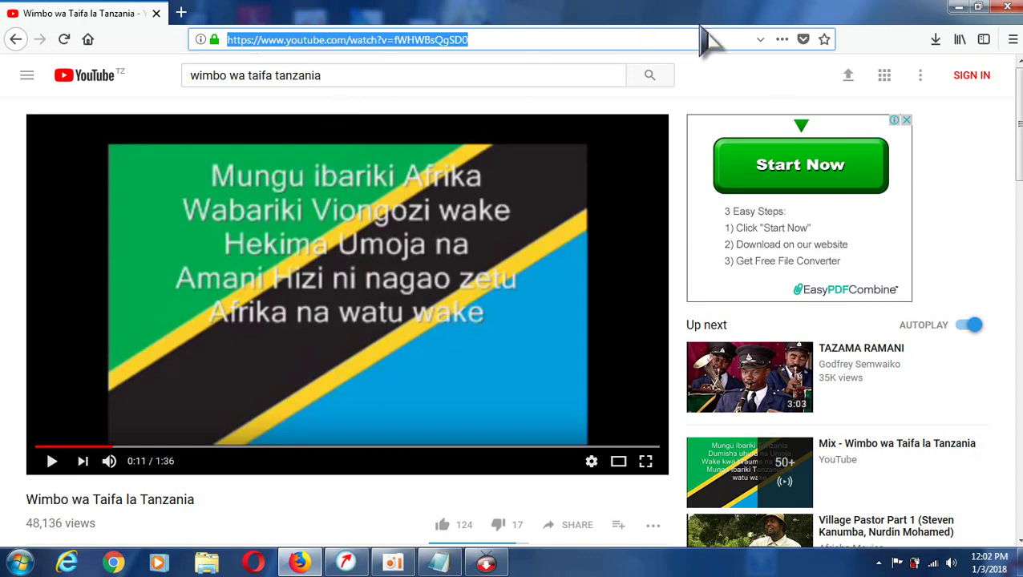
pyautogui.click(960, 8)
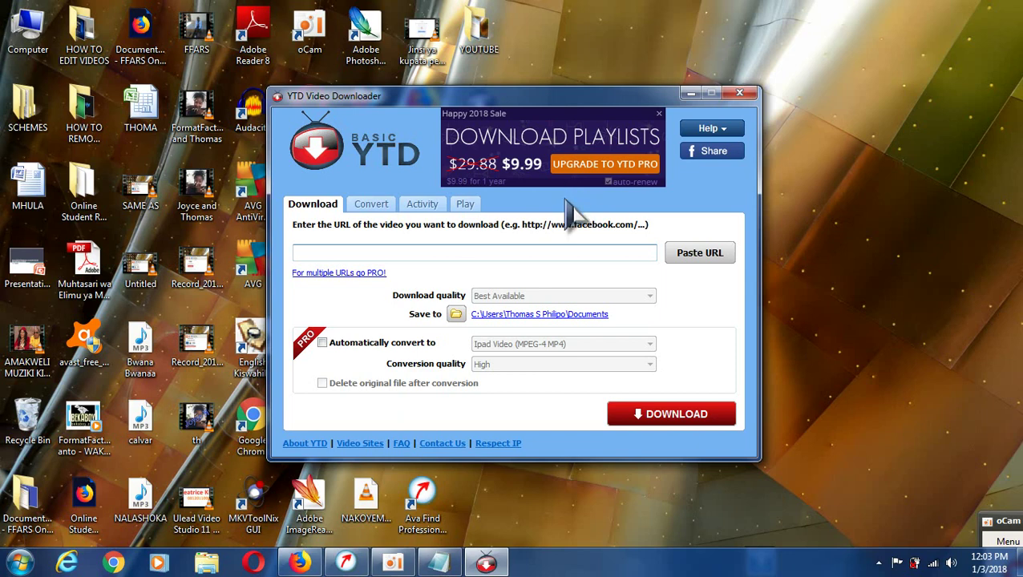
pyautogui.hotkey('ctrl', 'v')
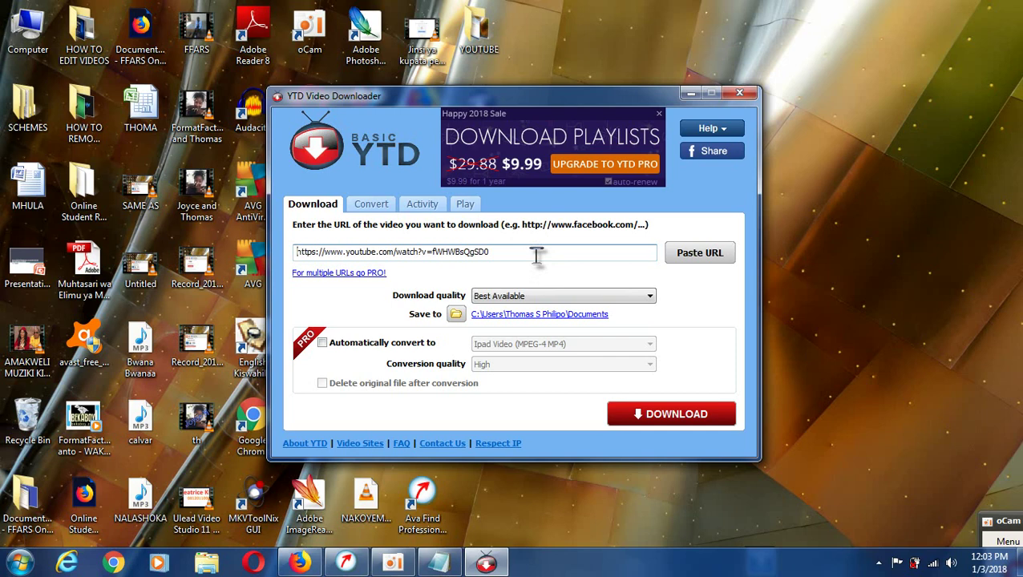
# Examine the downloader's conversion, activity and playback sections, including the output formats and the option to cut the video.
pyautogui.click(371, 208)
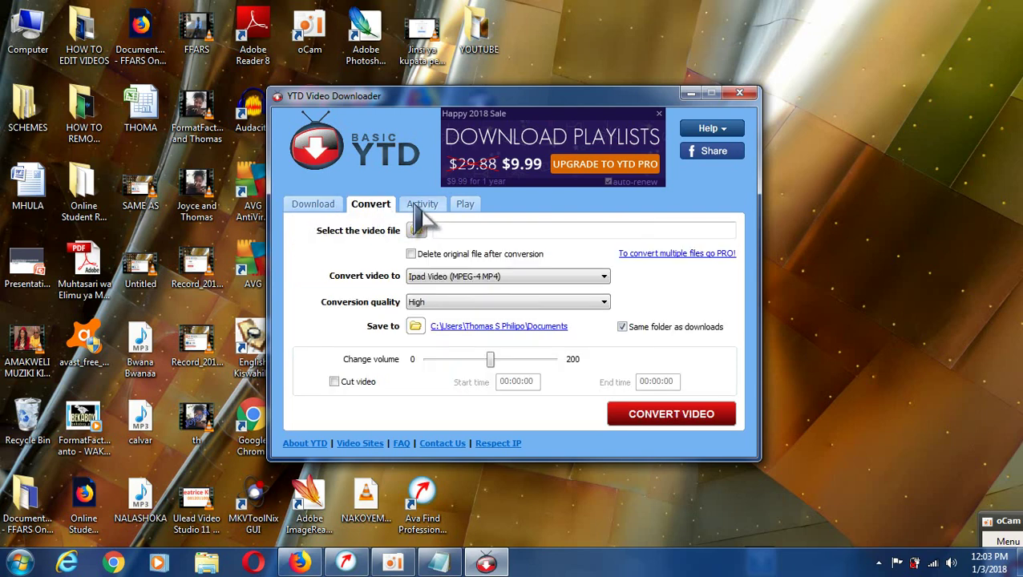
pyautogui.click(419, 206)
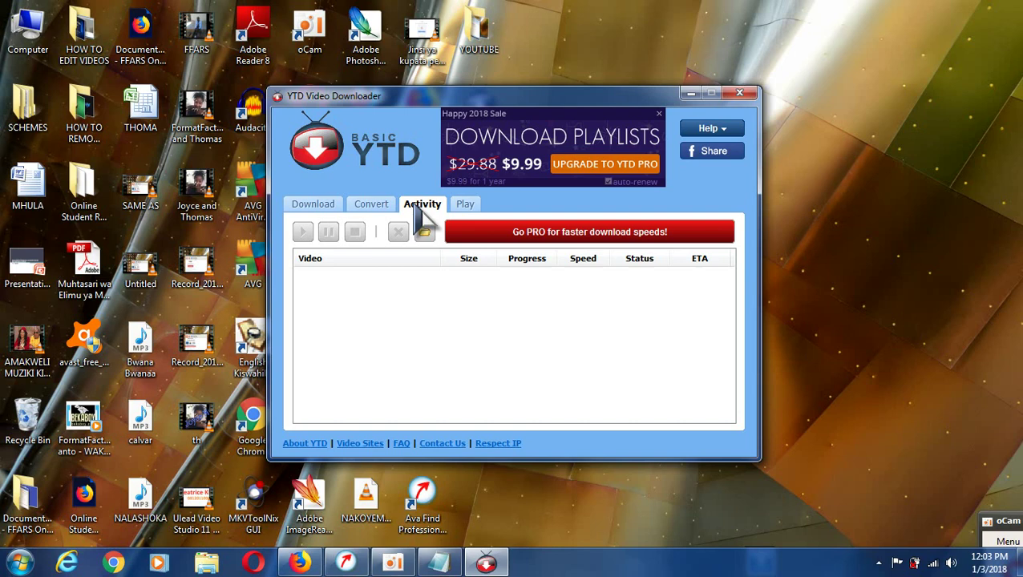
pyautogui.click(463, 206)
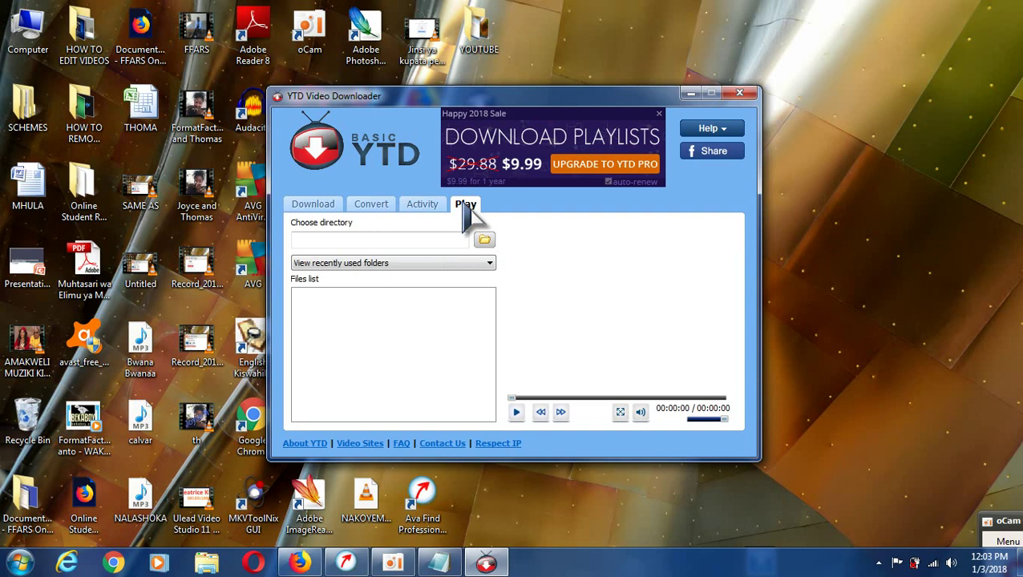
pyautogui.click(362, 207)
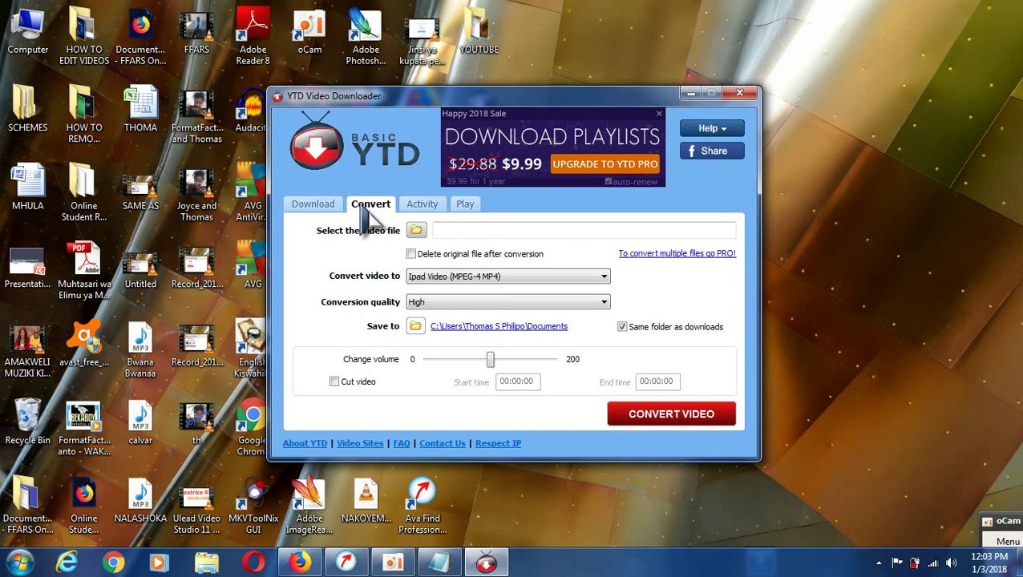
pyautogui.click(607, 276)
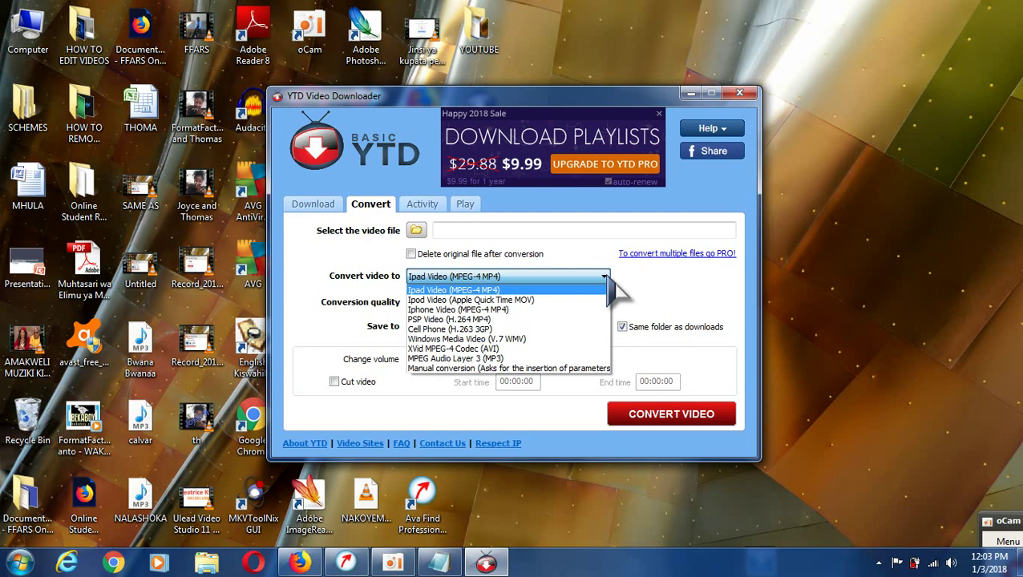
pyautogui.click(545, 274)
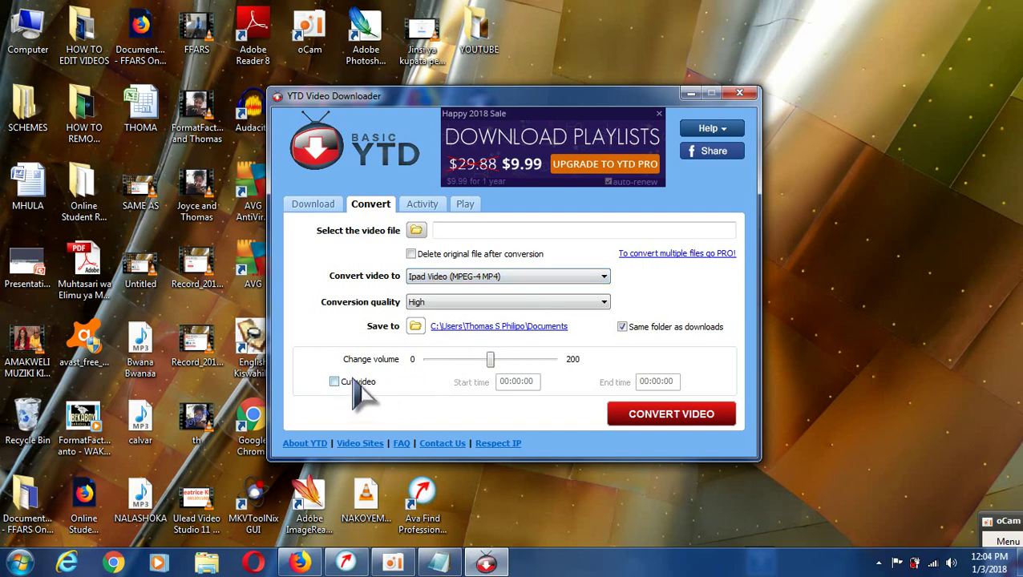
pyautogui.click(334, 382)
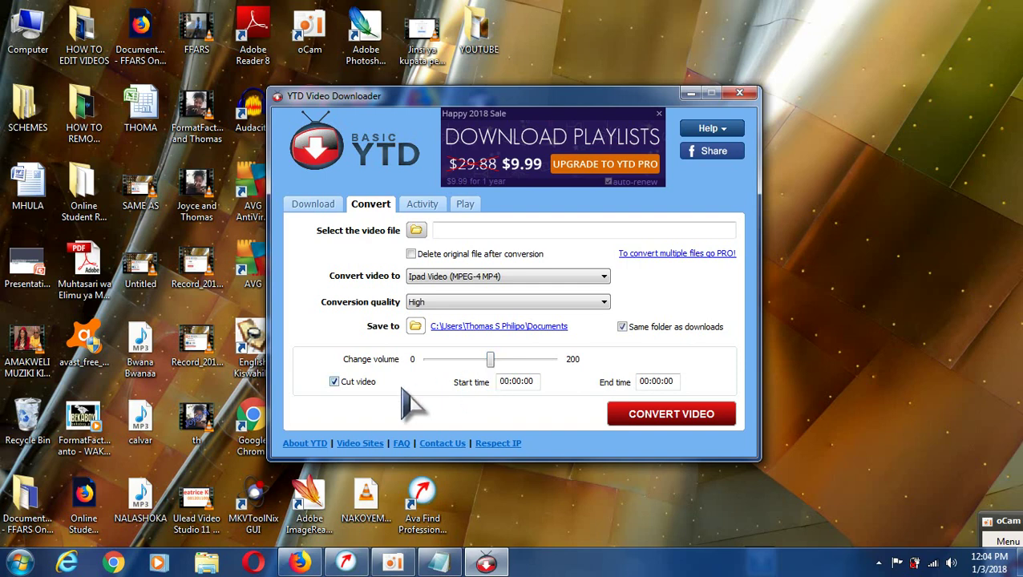
pyautogui.click(335, 383)
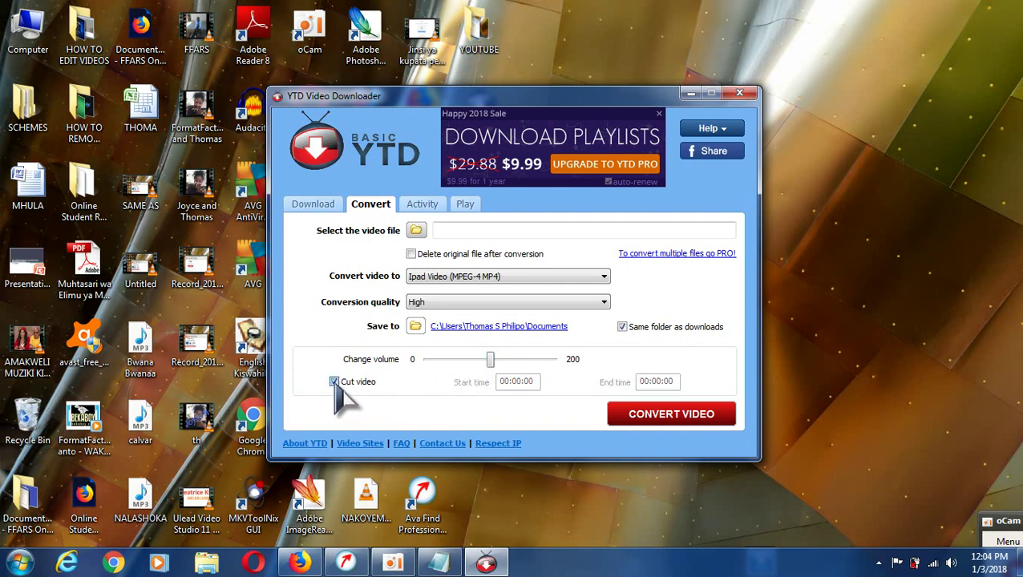
# Return to the download settings and download the video from the pasted YouTube URL.
pyautogui.click(314, 206)
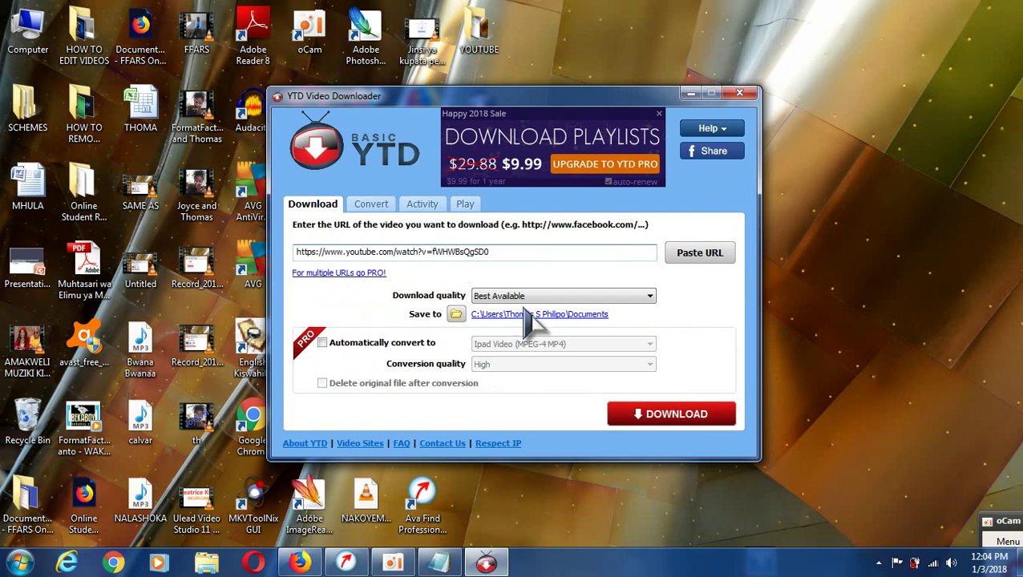
pyautogui.click(678, 415)
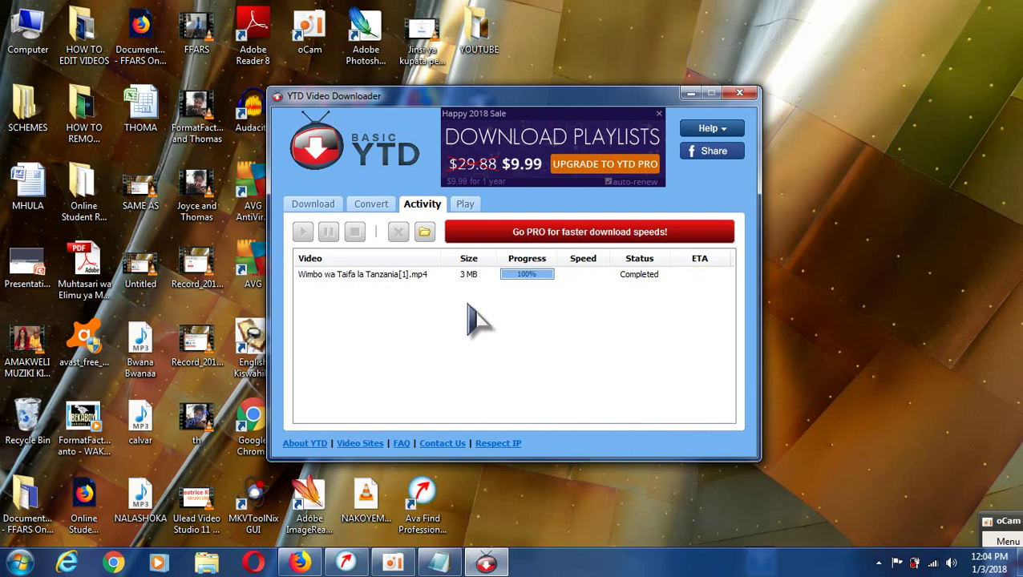
# Open the download folder from the downloader, play the downloaded "Wimbo wa Taifa la Tanzania[1]" in VLC, and close the player and folder.
pyautogui.click(424, 232)
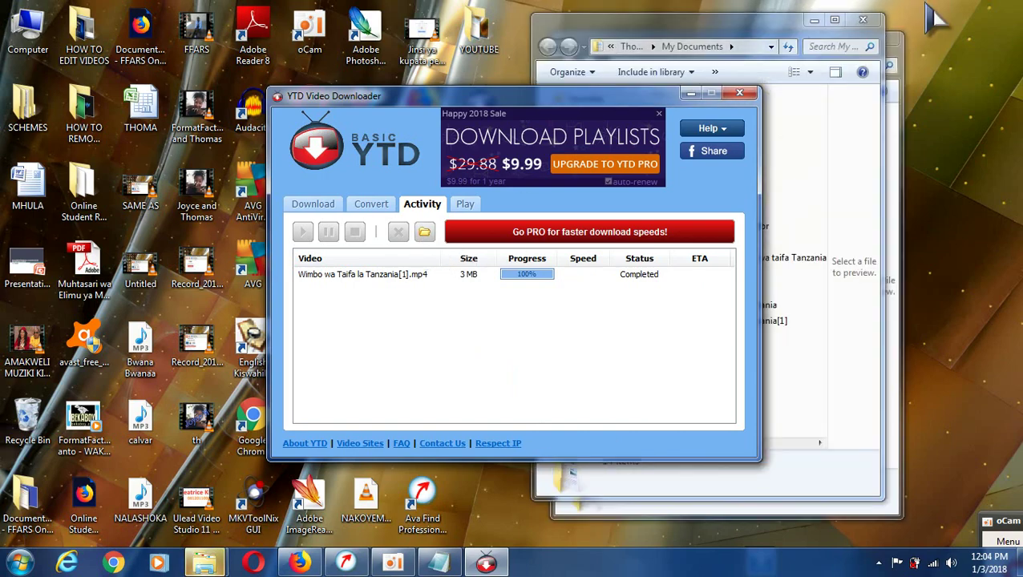
pyautogui.click(777, 35)
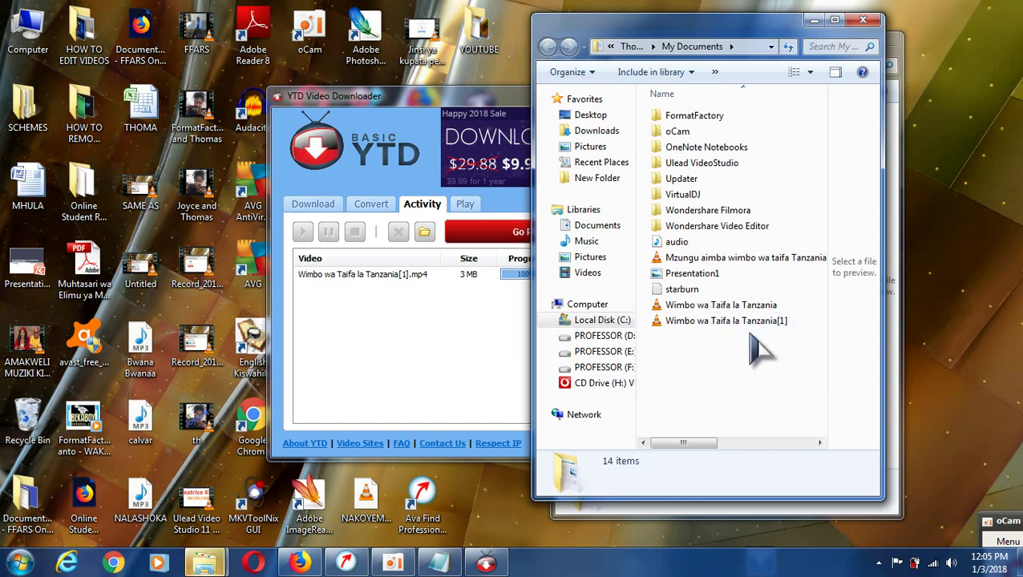
pyautogui.click(695, 323)
pyautogui.doubleClick(696, 323)
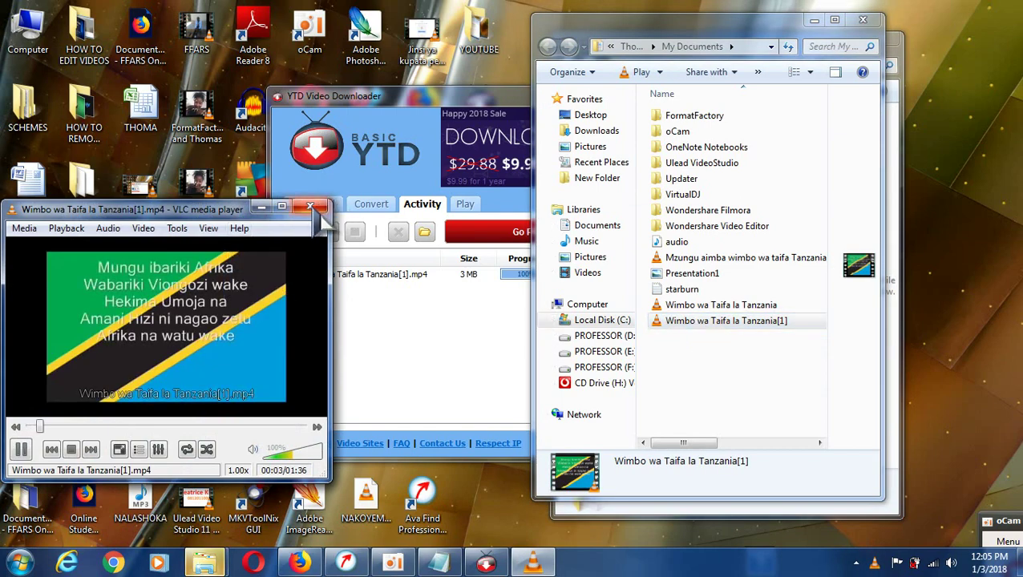
pyautogui.click(311, 206)
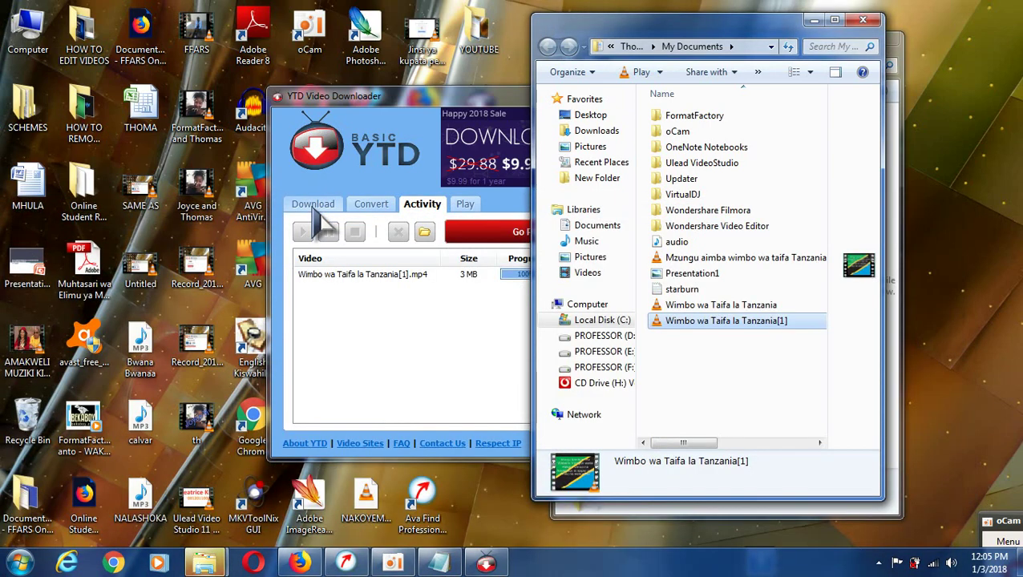
pyautogui.click(862, 20)
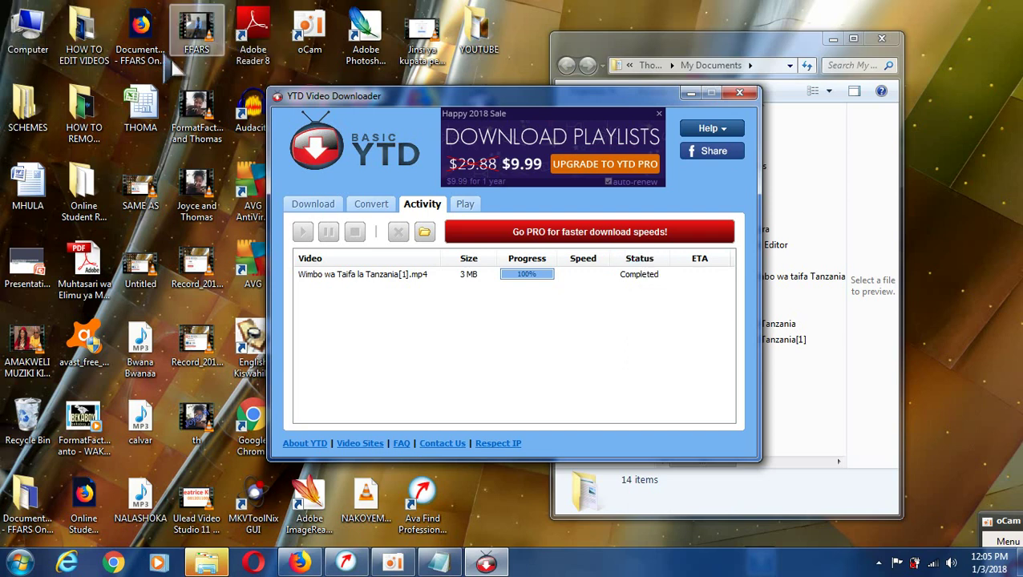
# Browse from Computer to the Documents library and play "Wimbo wa Taifa la Tanzania[1]" from there.
pyautogui.doubleClick(31, 32)
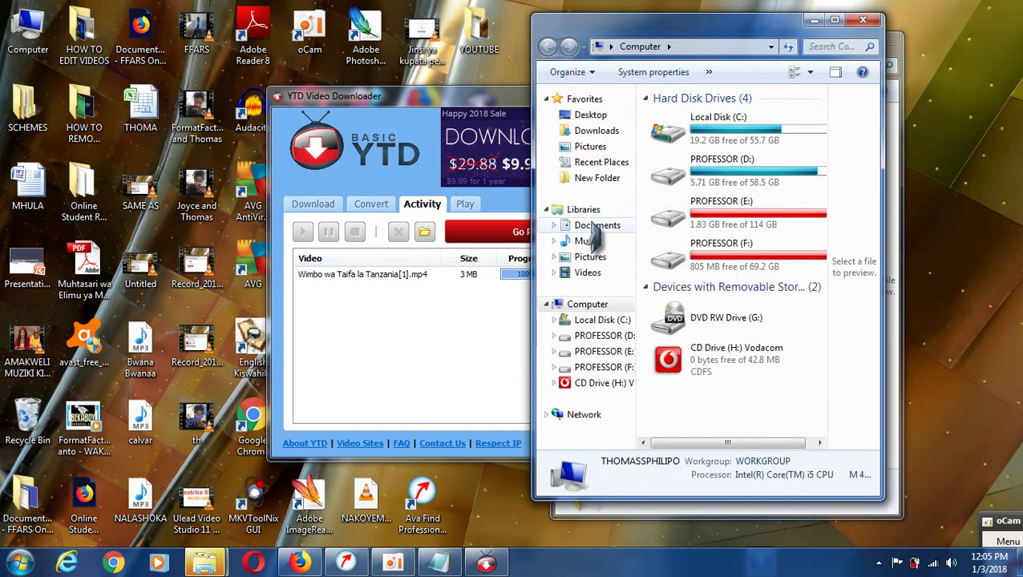
pyautogui.click(582, 230)
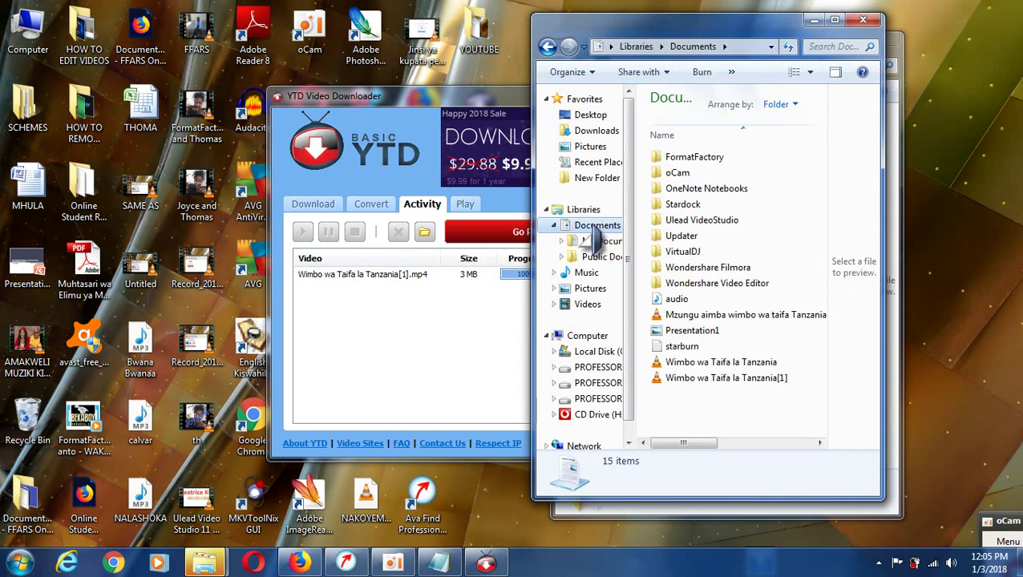
pyautogui.doubleClick(718, 380)
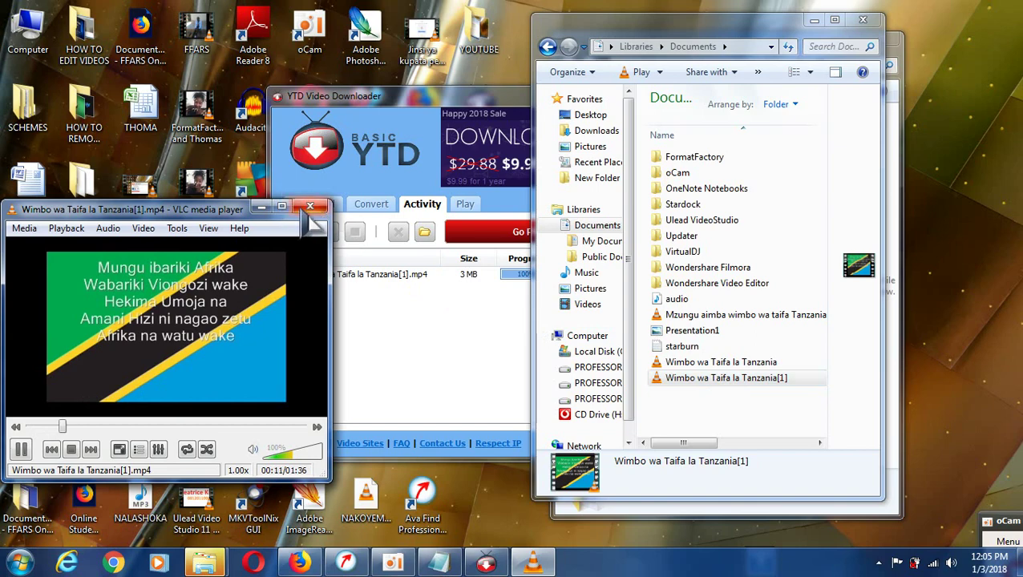
# Close the open folder windows, YTD Video Downloader and the VLC player to clear the desktop.
pyautogui.click(862, 20)
pyautogui.click(862, 20)
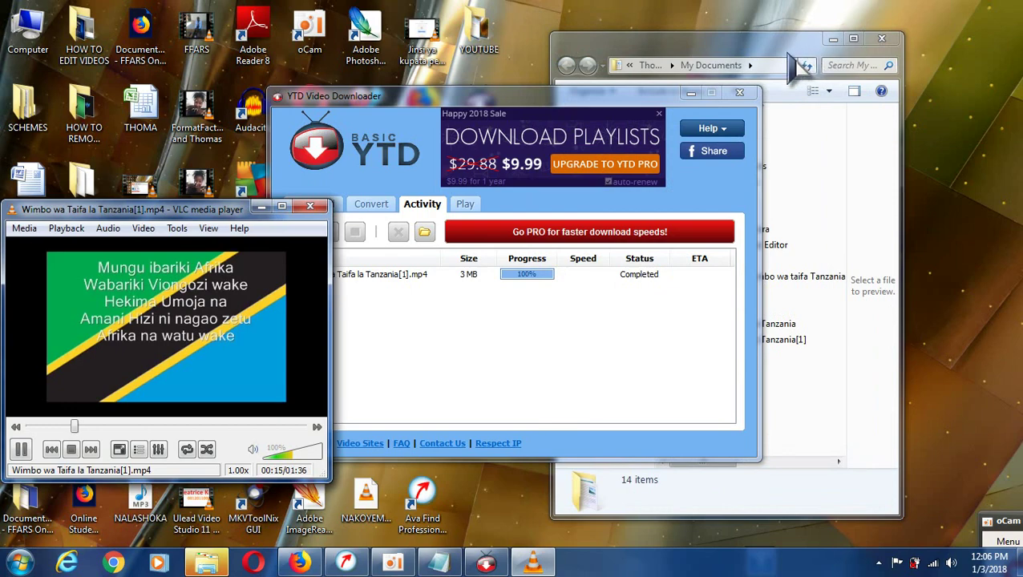
pyautogui.click(747, 94)
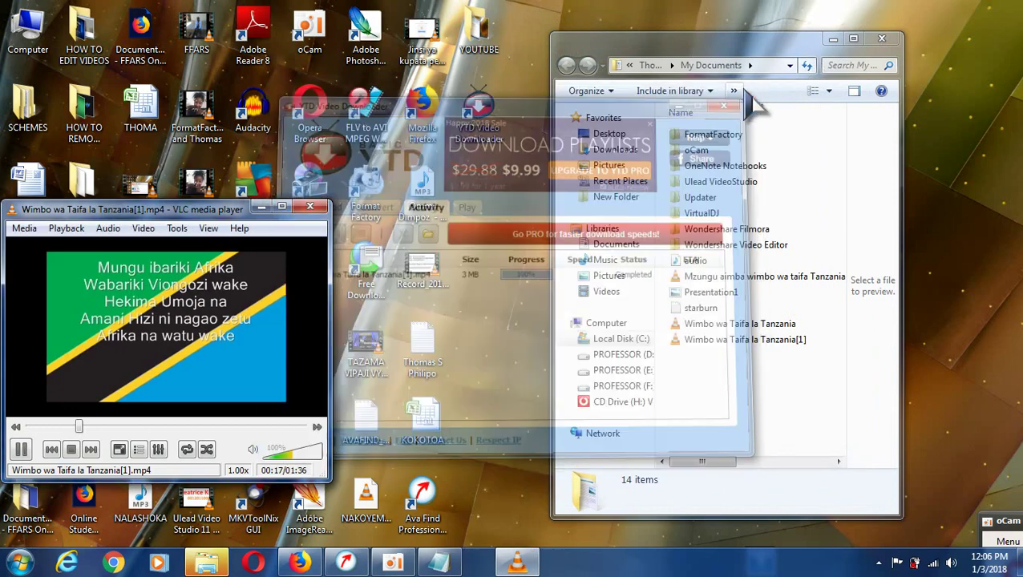
pyautogui.click(882, 38)
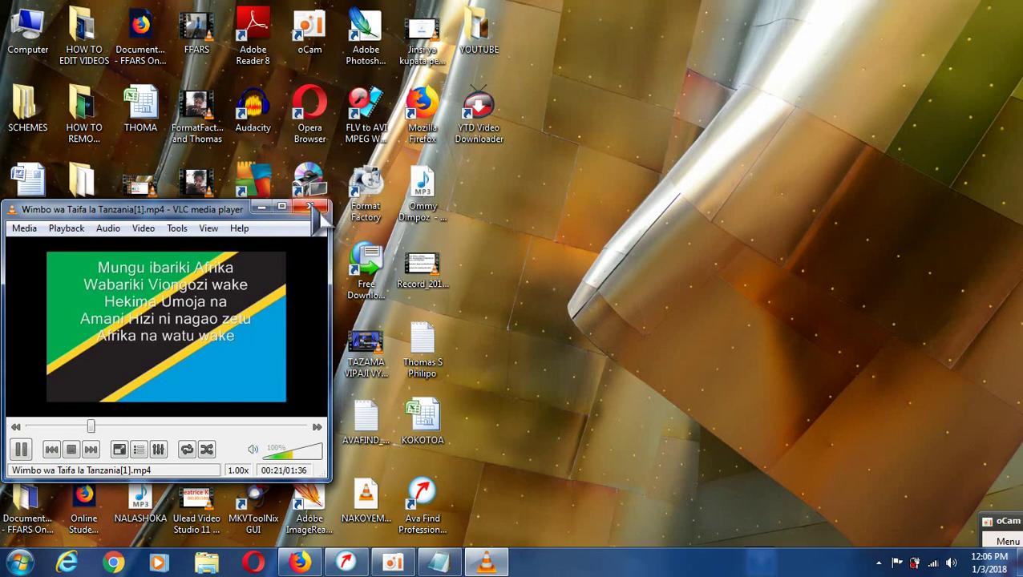
pyautogui.click(318, 213)
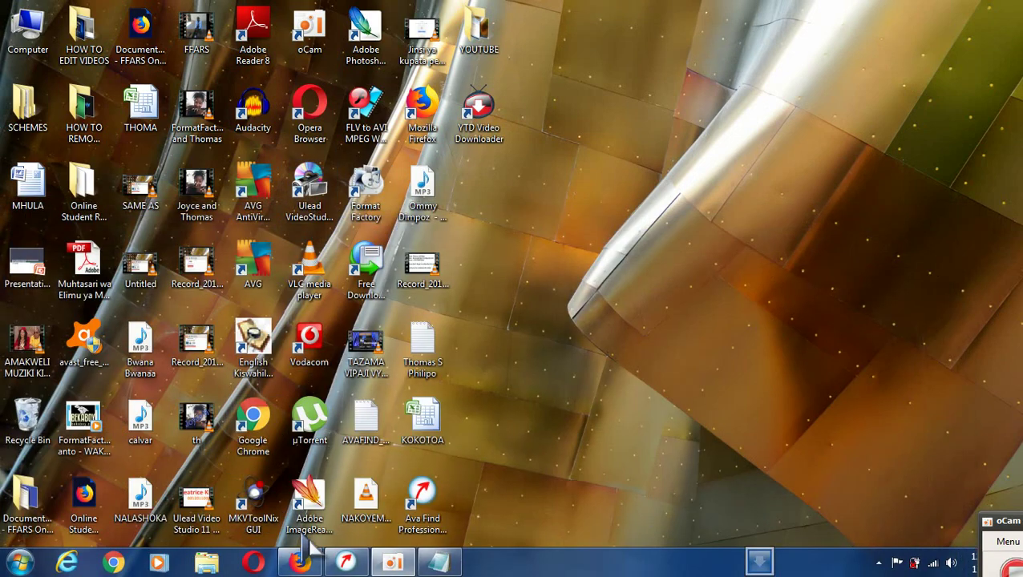
# Restore the Firefox window and switch to the open Notepad note containing the author's contact details and closing message.
pyautogui.click(298, 562)
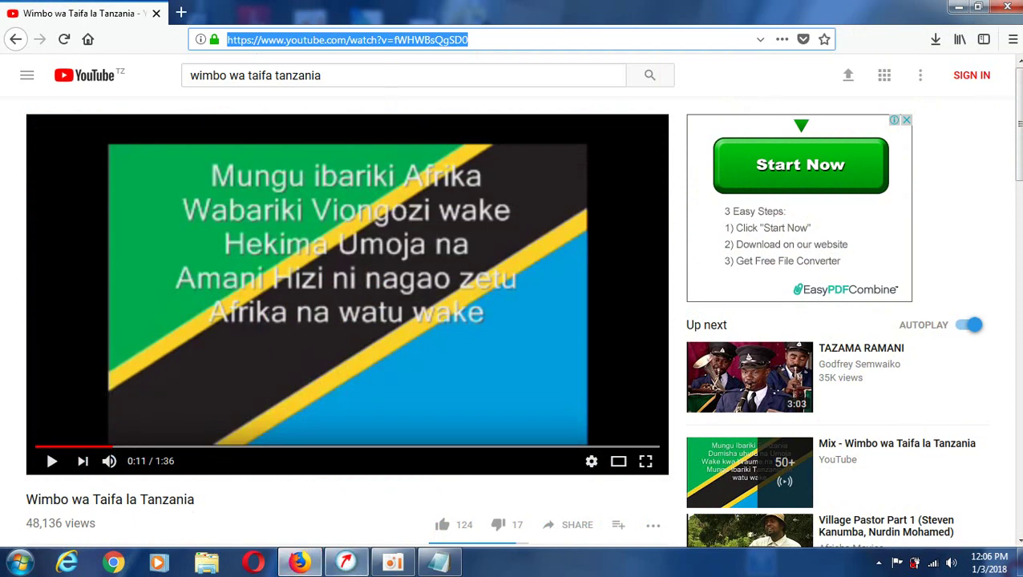
pyautogui.click(393, 564)
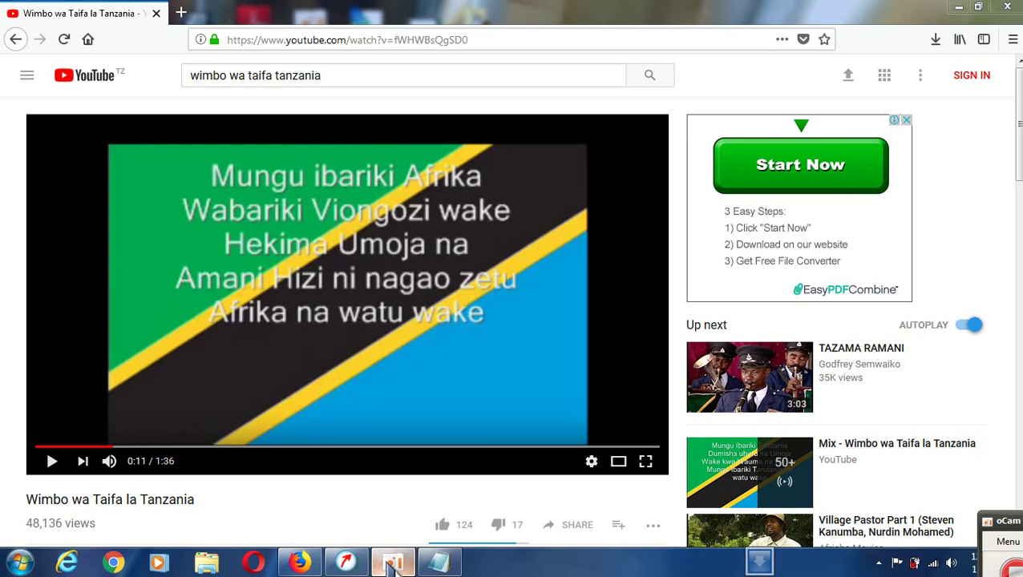
pyautogui.rightClick(449, 565)
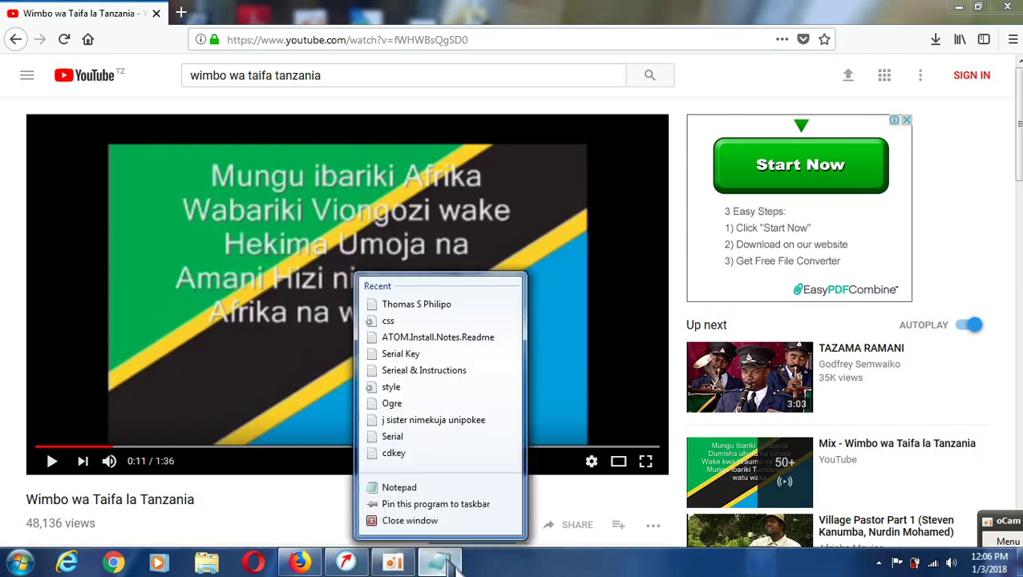
pyautogui.click(451, 566)
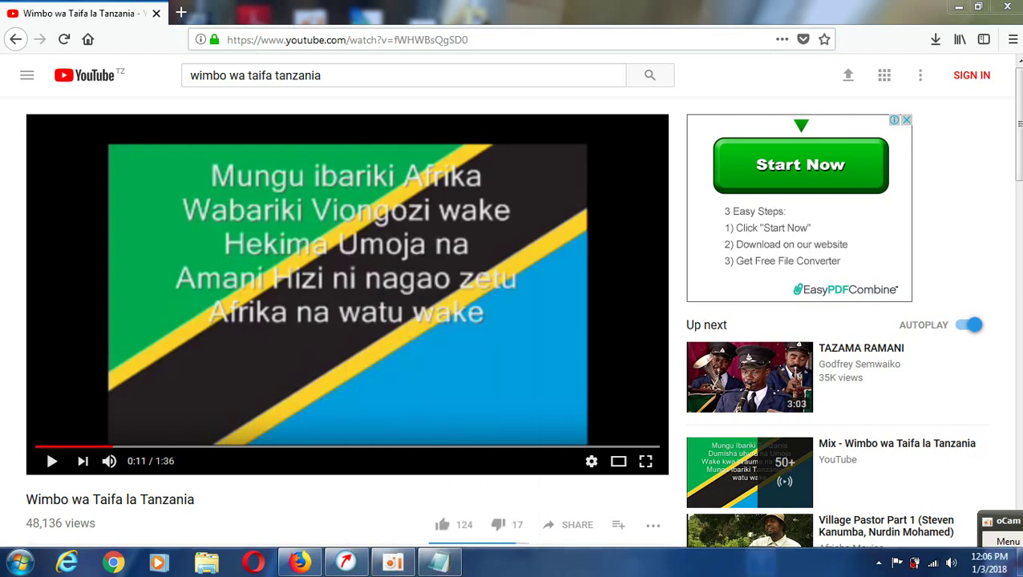
pyautogui.click(450, 565)
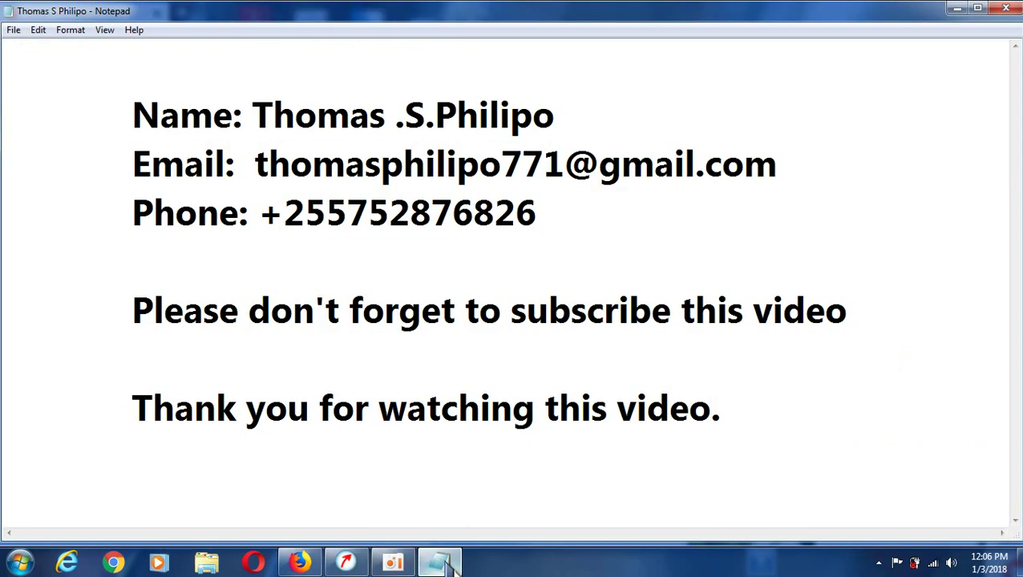